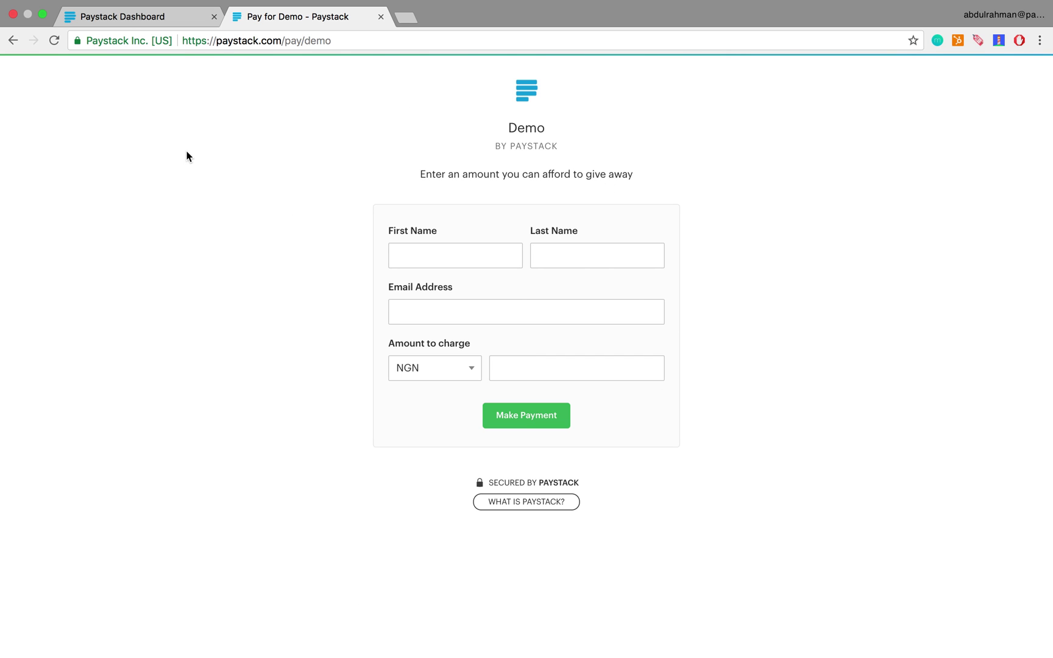
Log into the Paystack merchant account and show the Payment Pages list
click(162, 20)
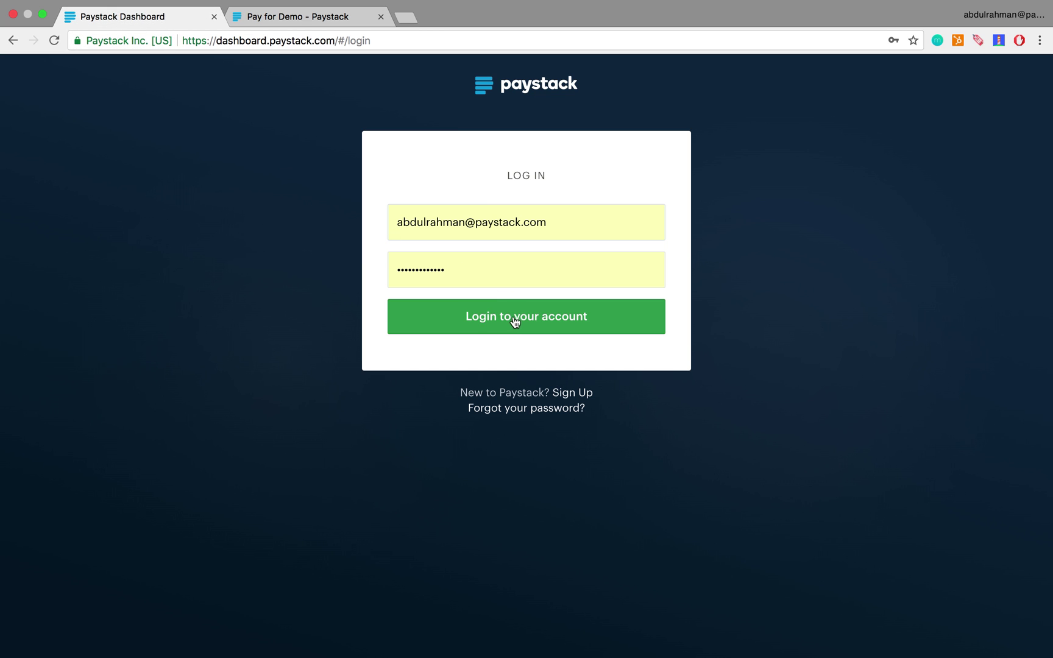
click(509, 318)
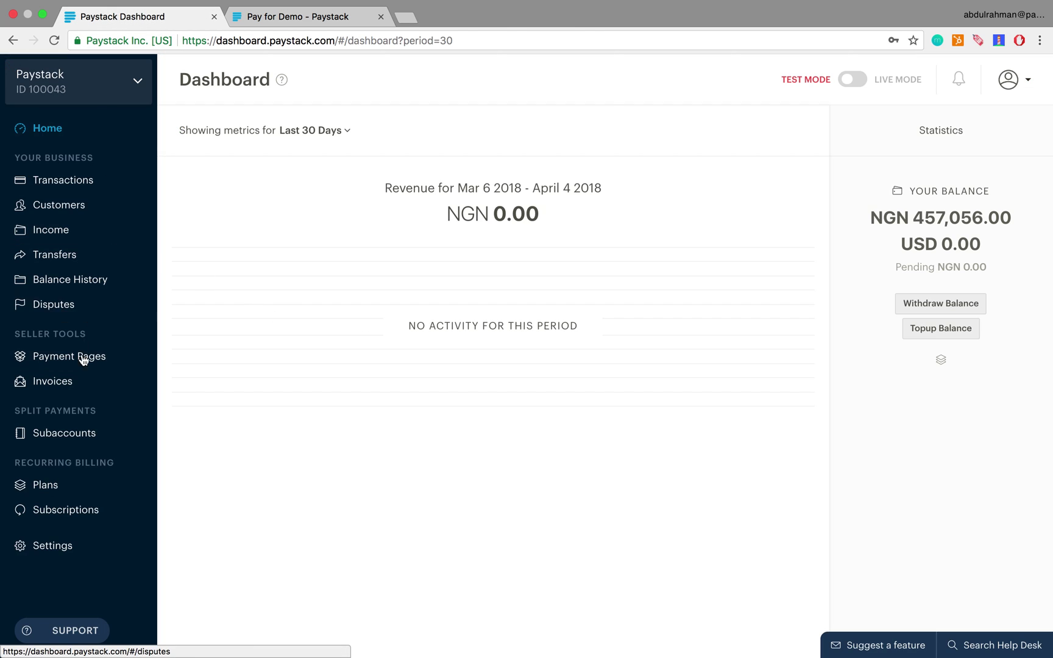
click(102, 364)
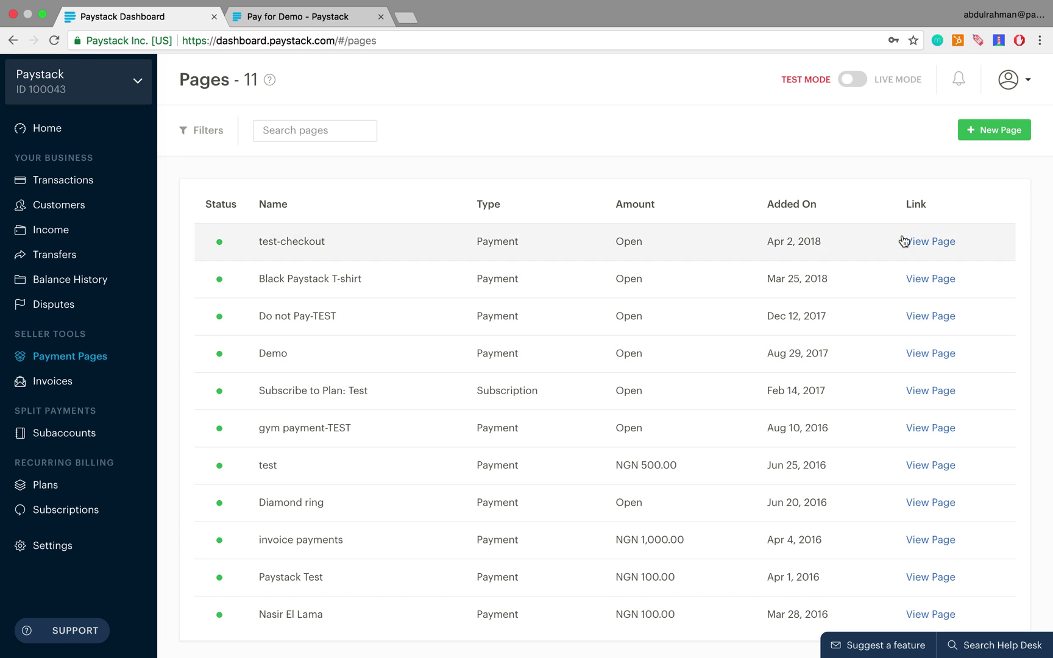
Start a new payment page to bring up the One-time or Subscription choice
click(994, 136)
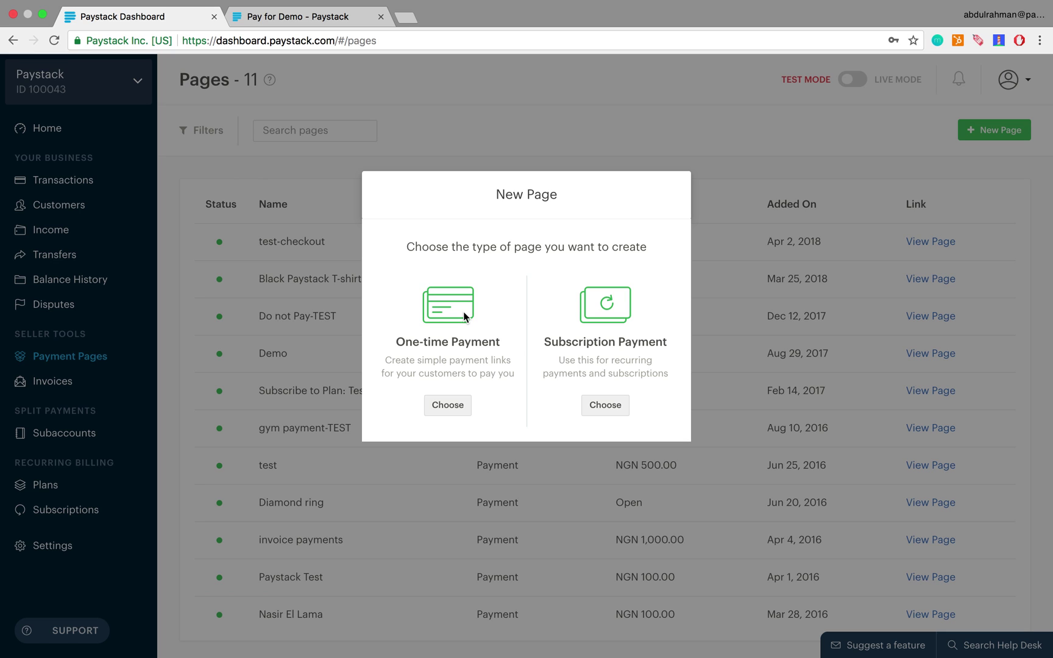
Create a one-time page named 'Lagos after dark' with a 'best seller' description crediting the author
click(446, 407)
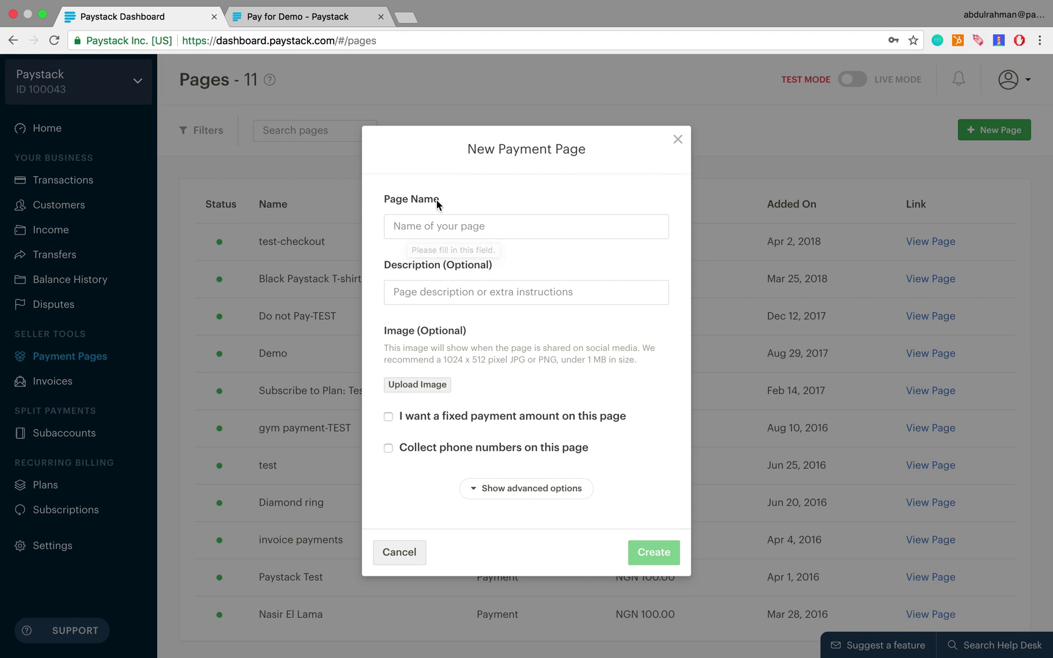
click(419, 226)
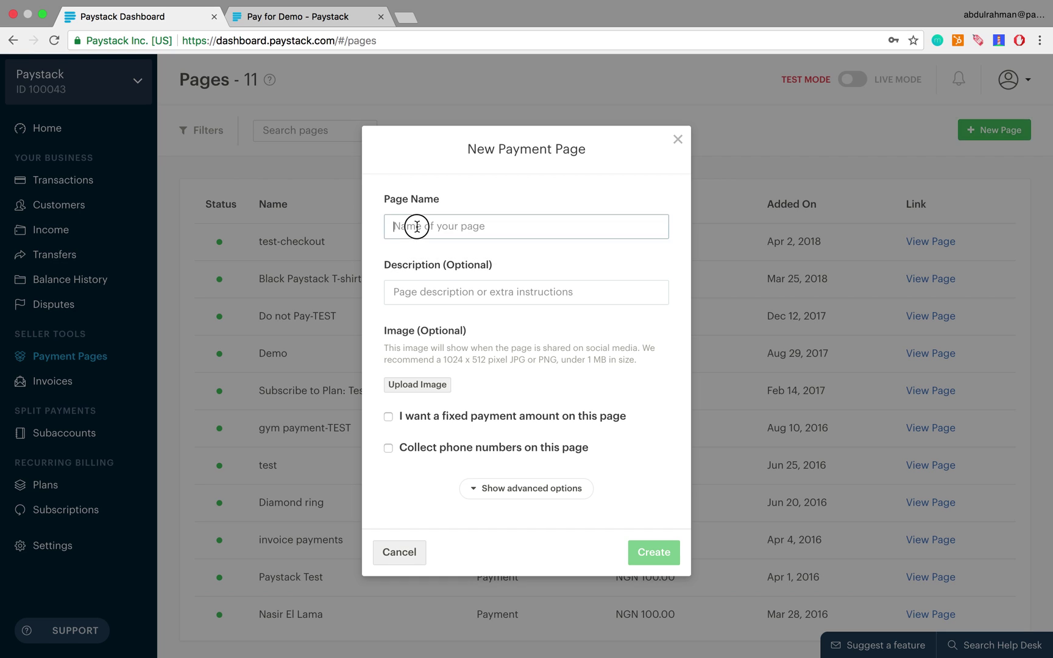
text(Lagos after dark)
click(452, 296)
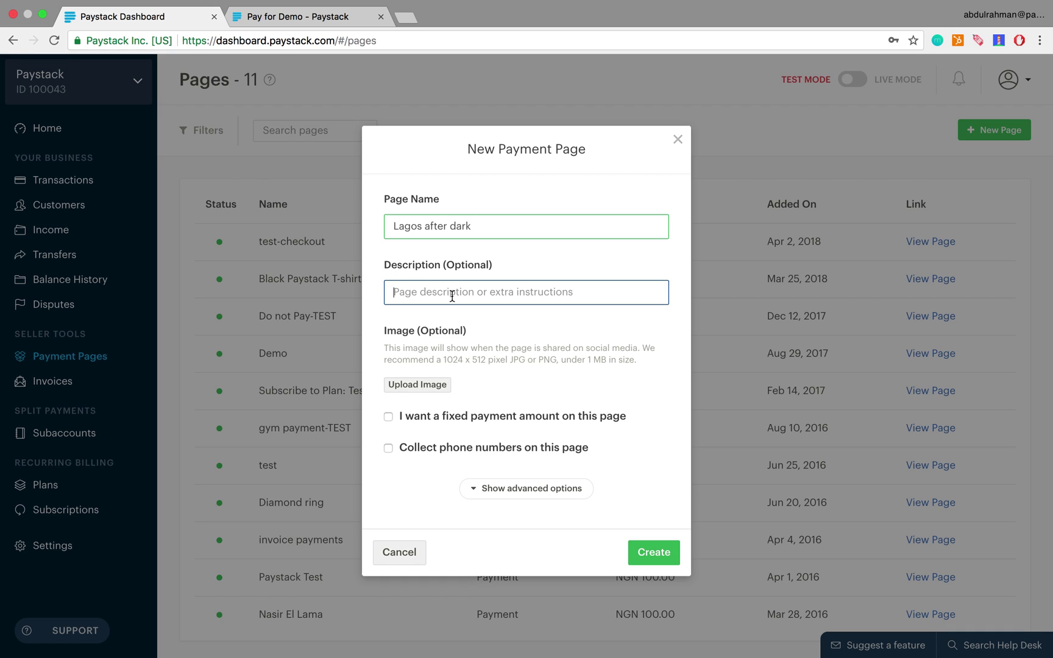
text(A be)
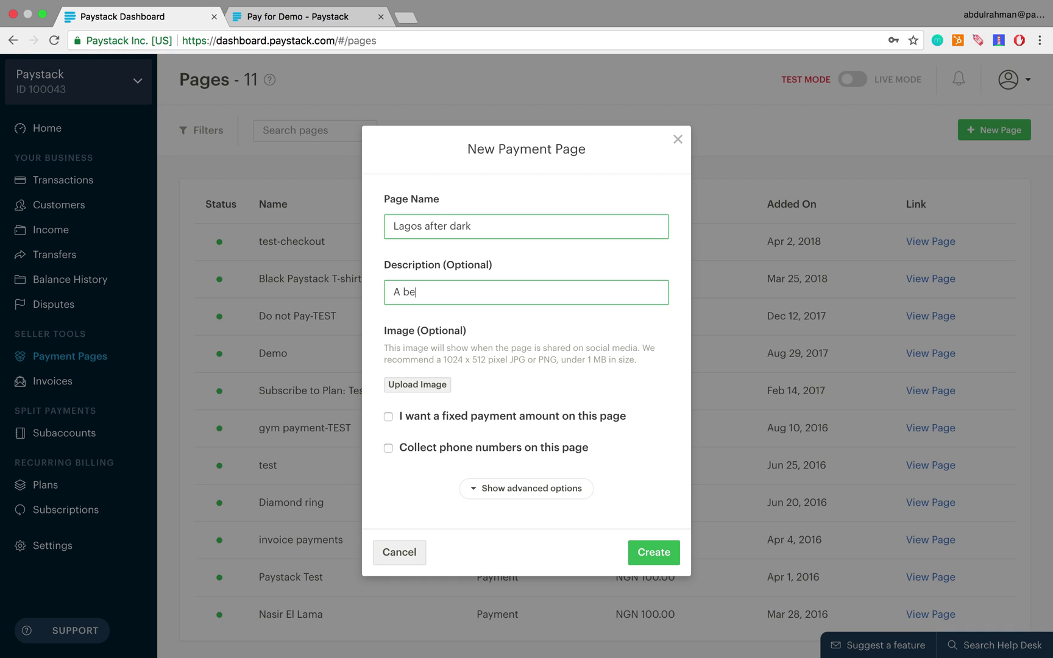
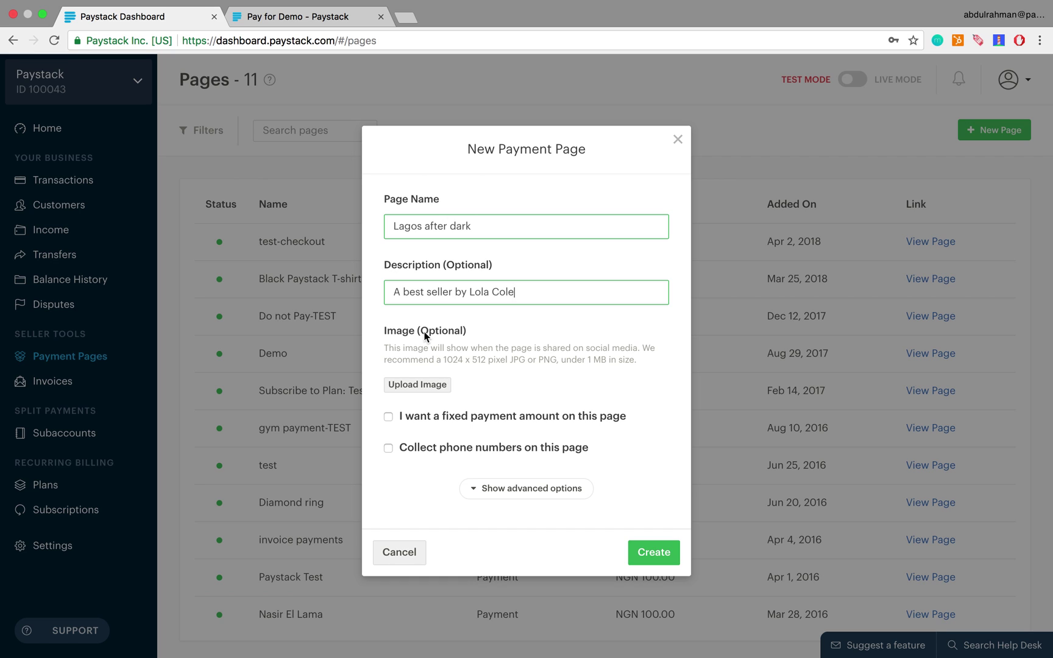
Attach book.png from Documents as the page image
click(429, 384)
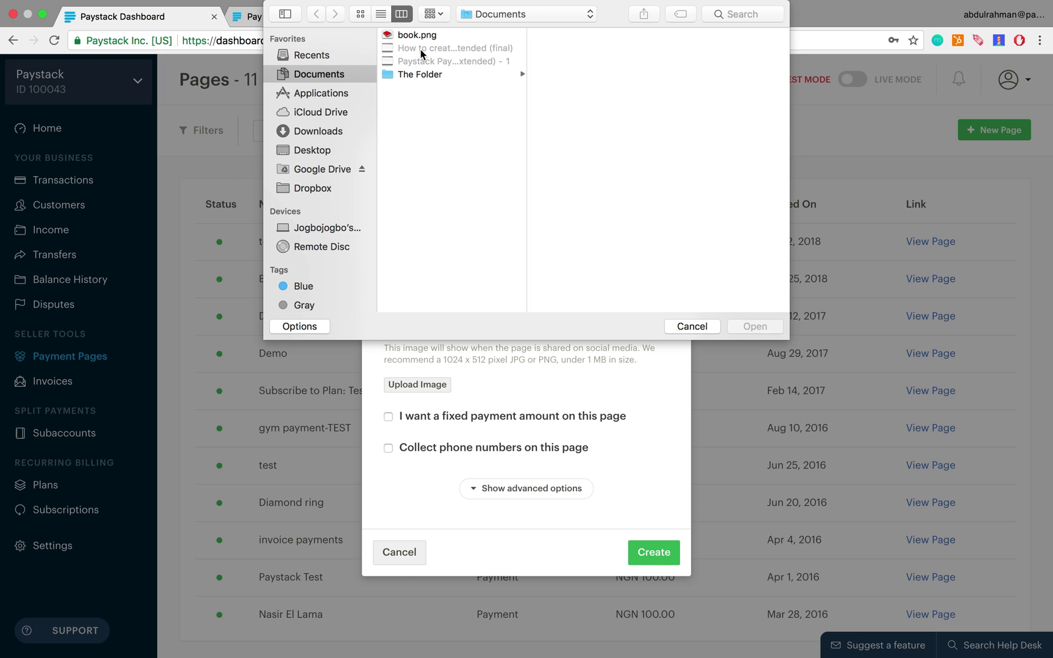
double_click(418, 35)
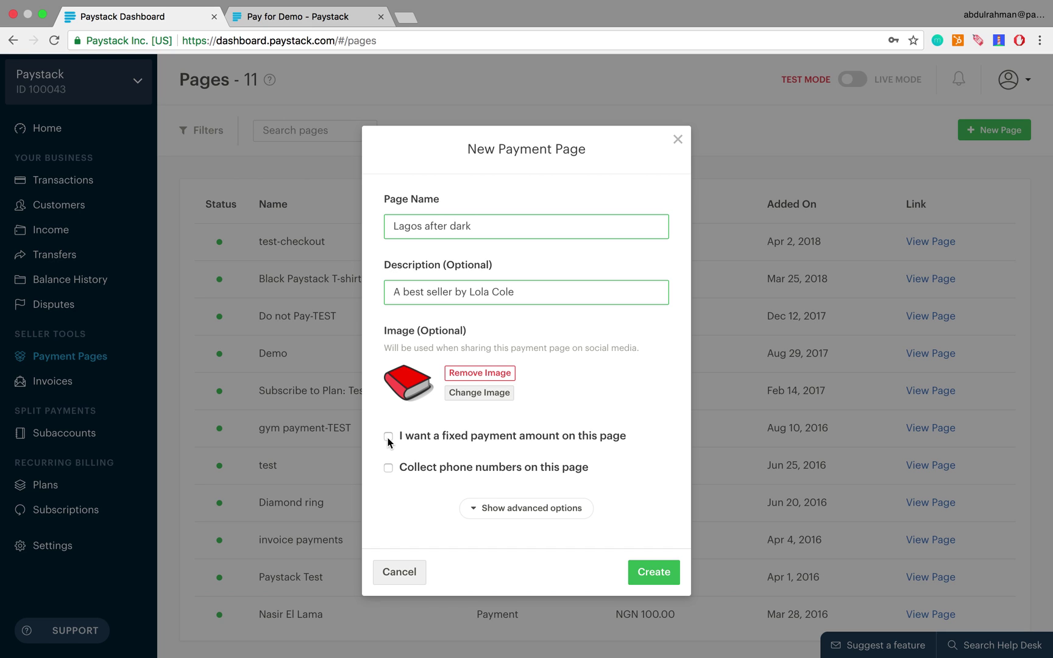
Enable a fixed payment amount and set it to 4000
click(389, 438)
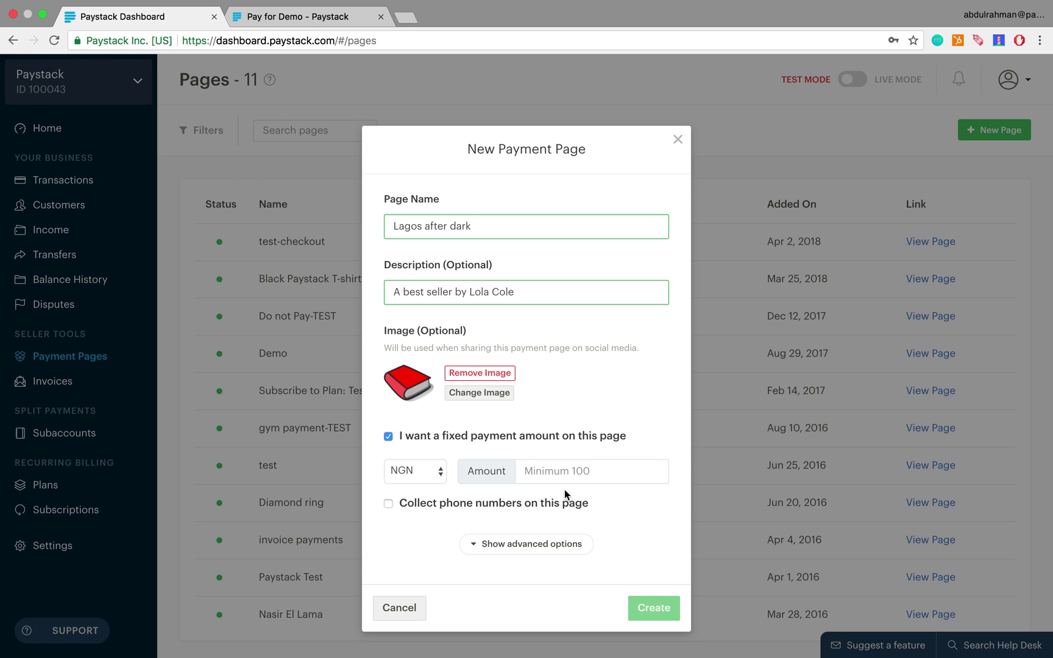
click(569, 474)
text(4000)
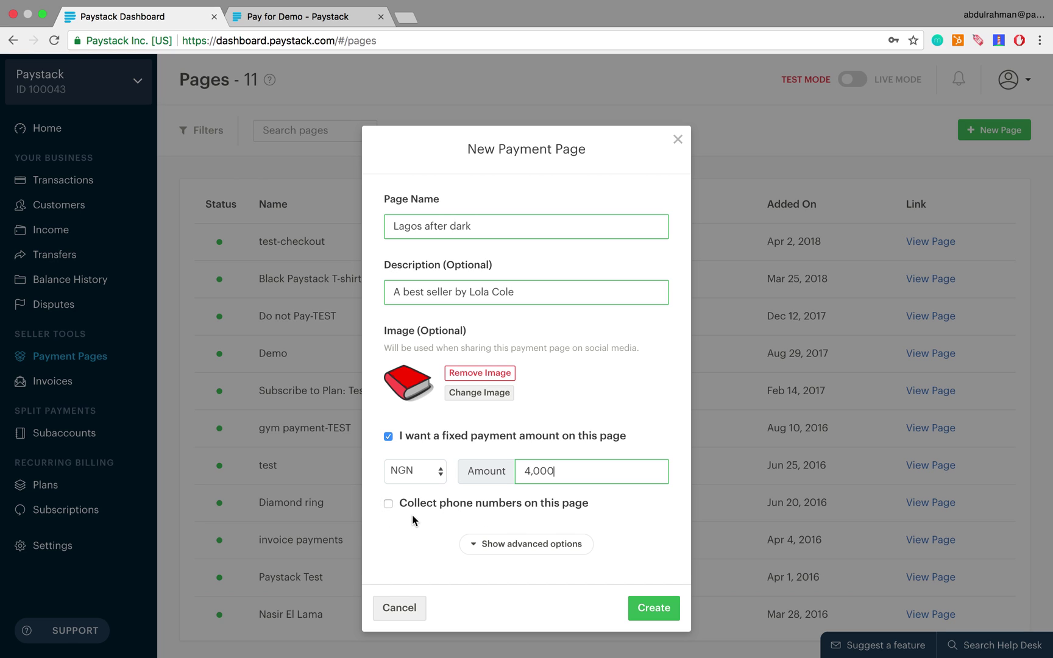
In the advanced settings, set the custom page link to lagos-after-dark
click(535, 548)
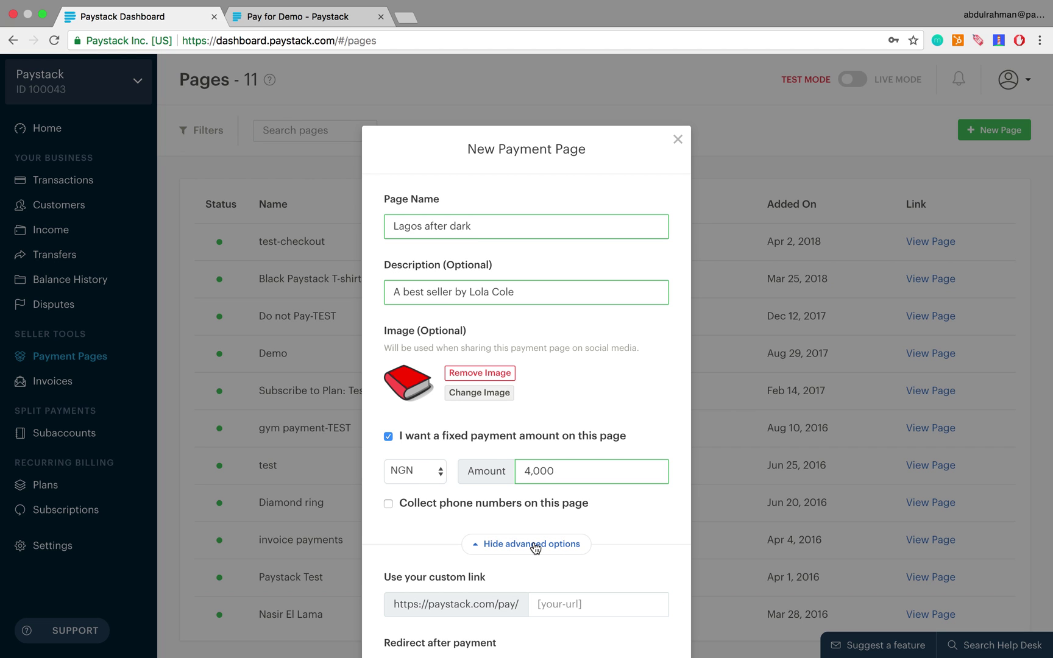
scroll(535, 548, down, 10)
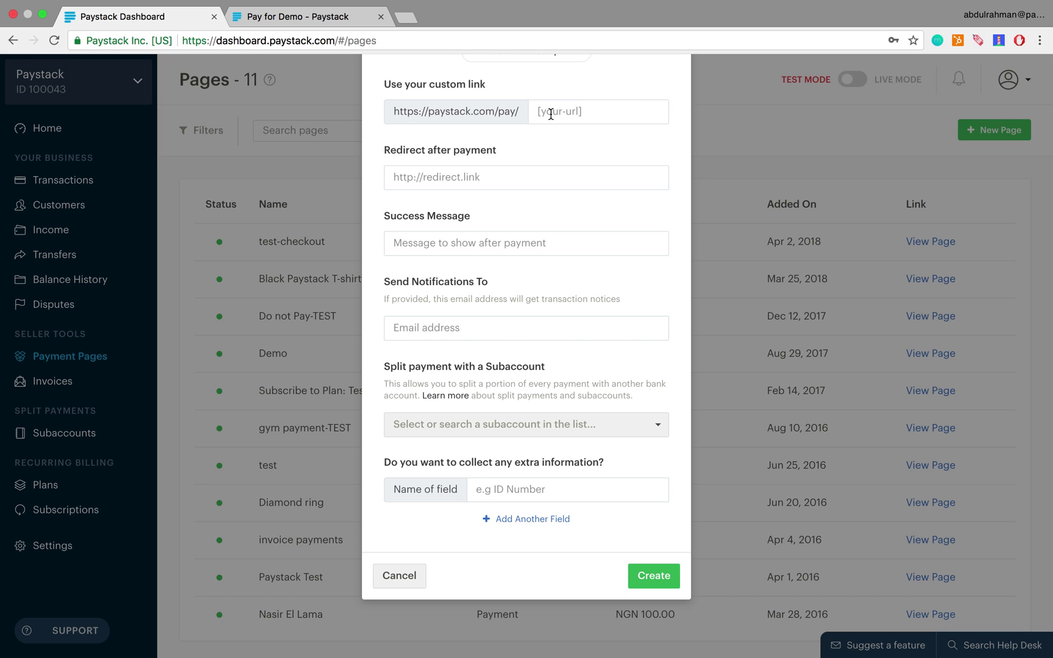
click(551, 114)
text(l)
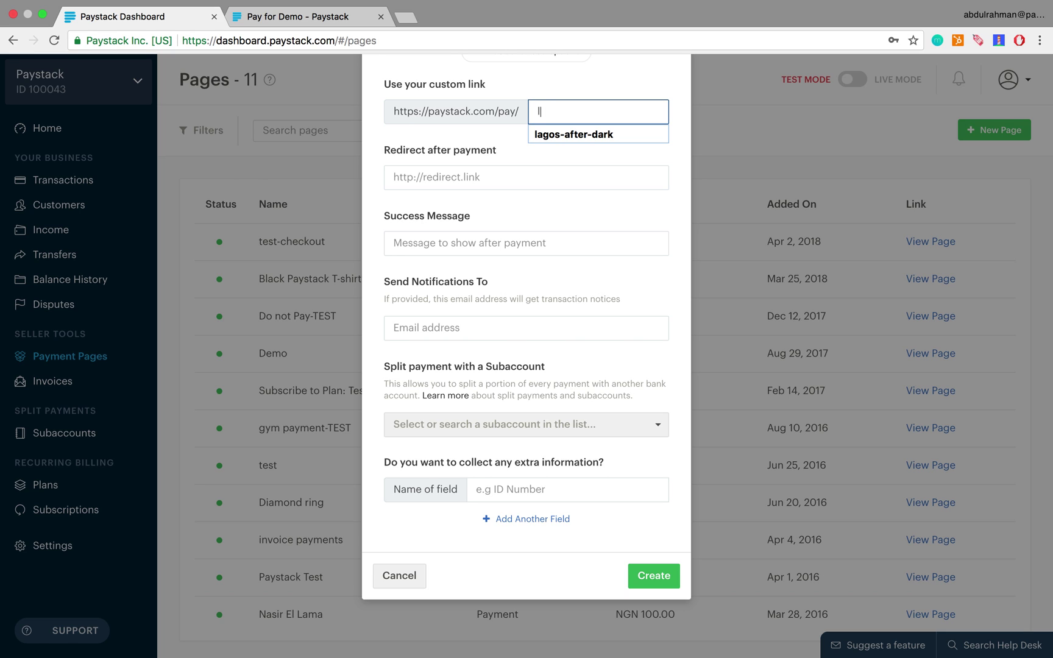
text(agos-)
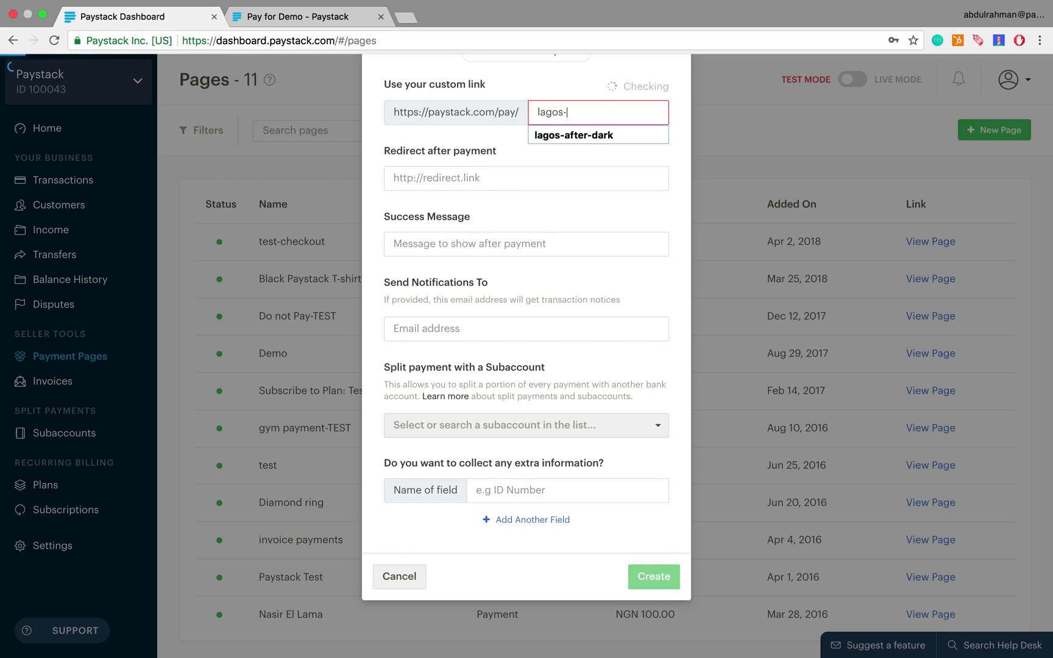
text(after-dark)
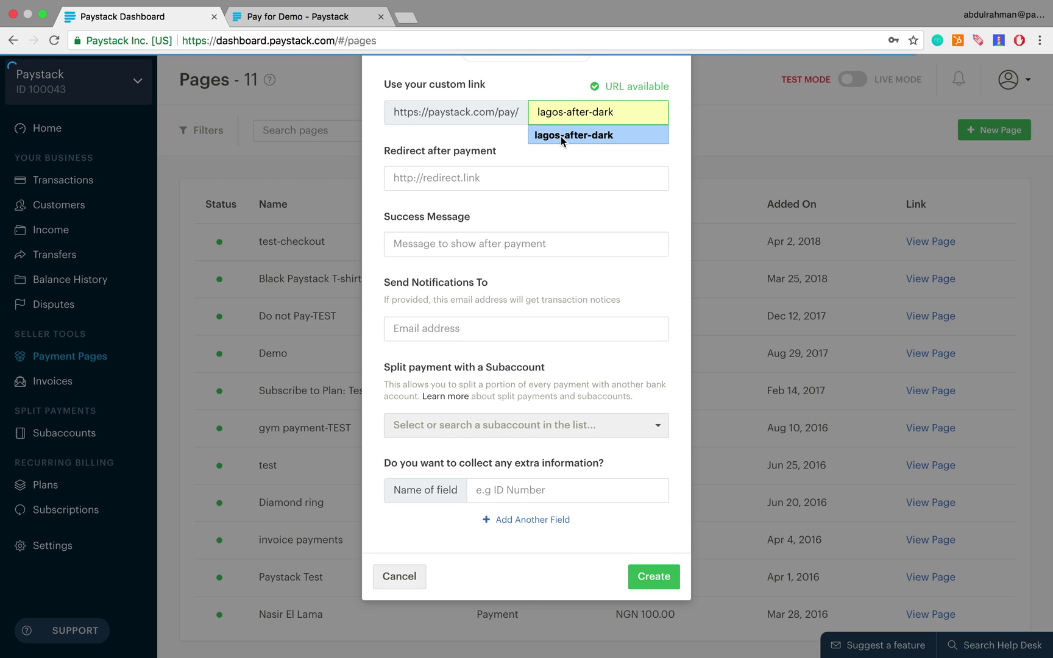
click(561, 136)
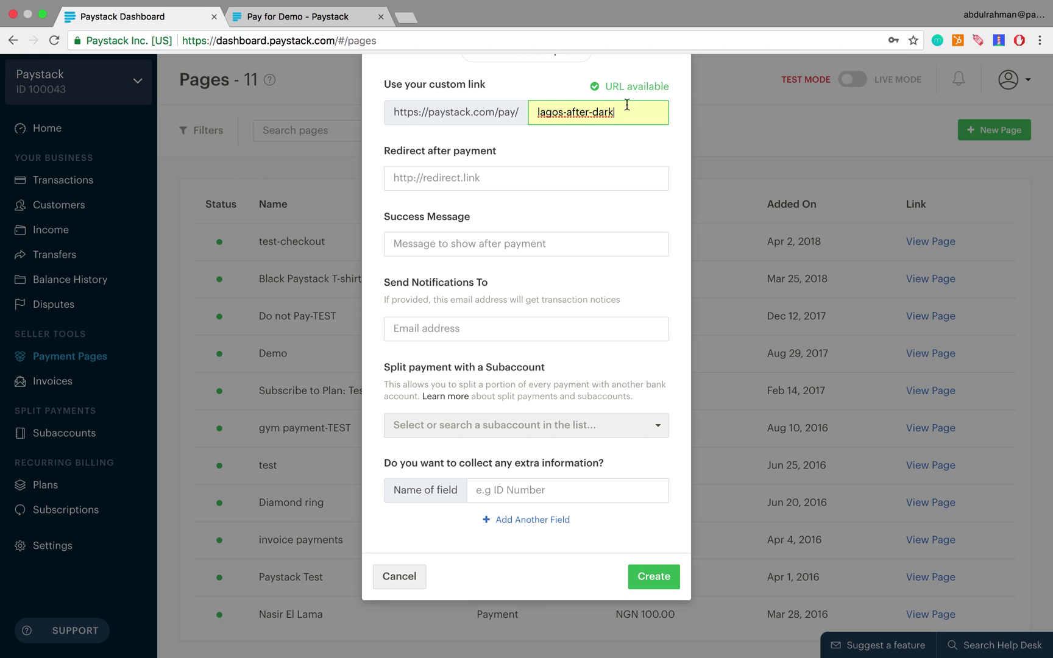
Set the success message to 'Thanks for doing business with us'
click(451, 181)
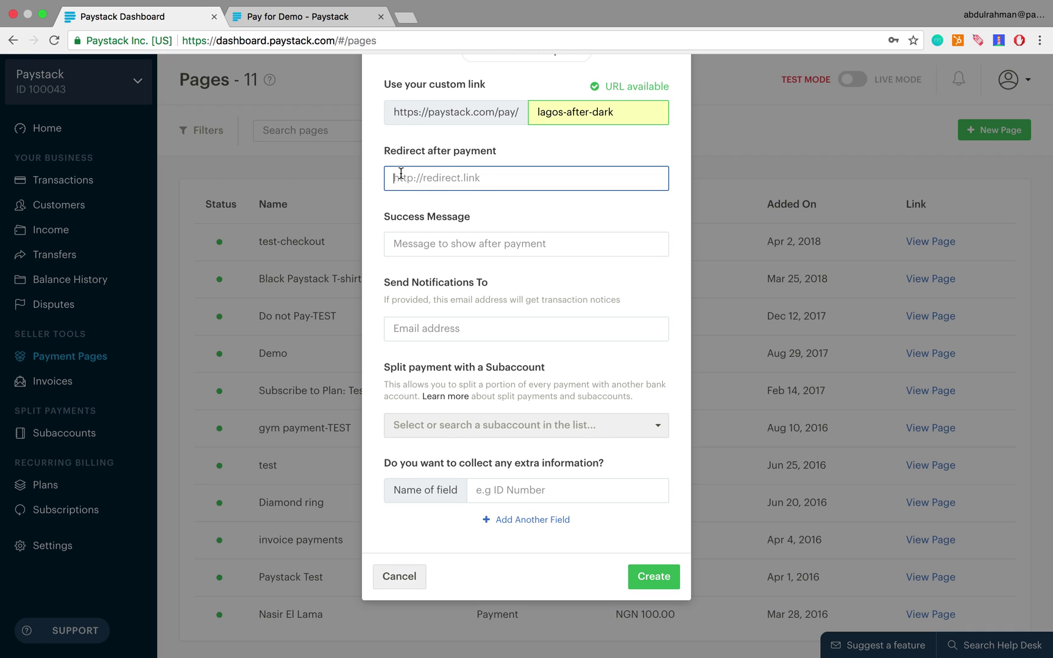
click(425, 244)
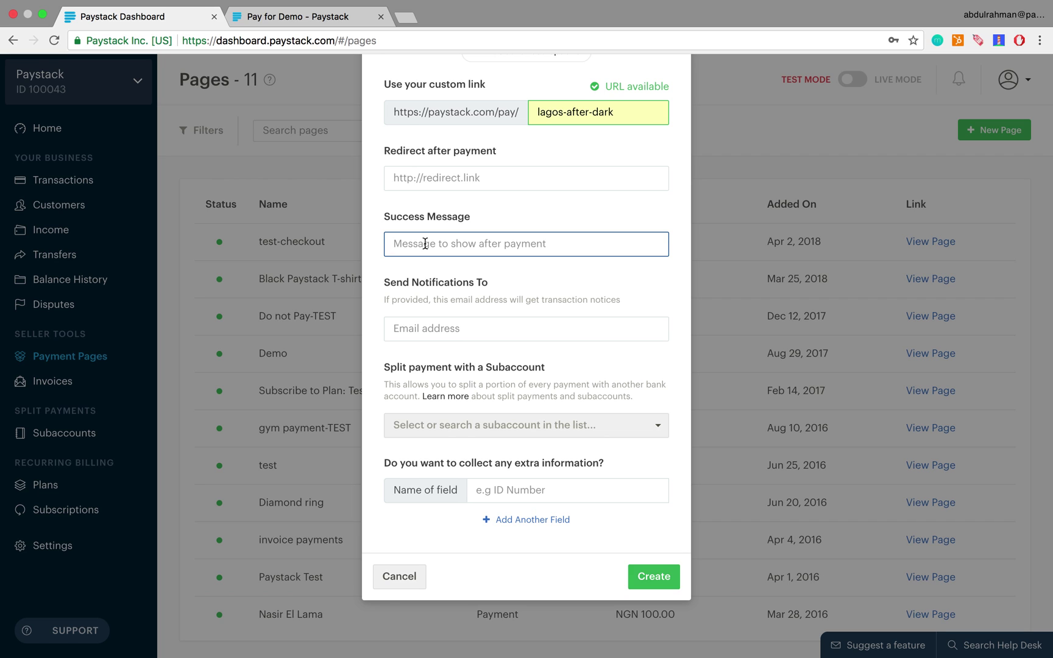
text(Thanks for doing business with us)
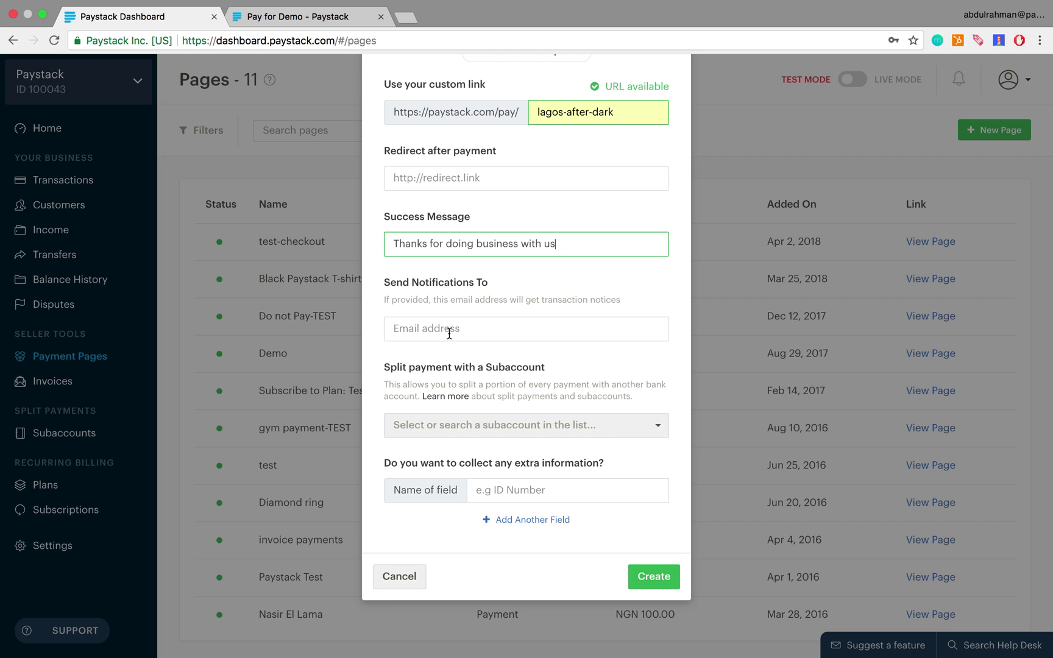
Enter the owner's e-mail address in Send Notifications To
click(438, 329)
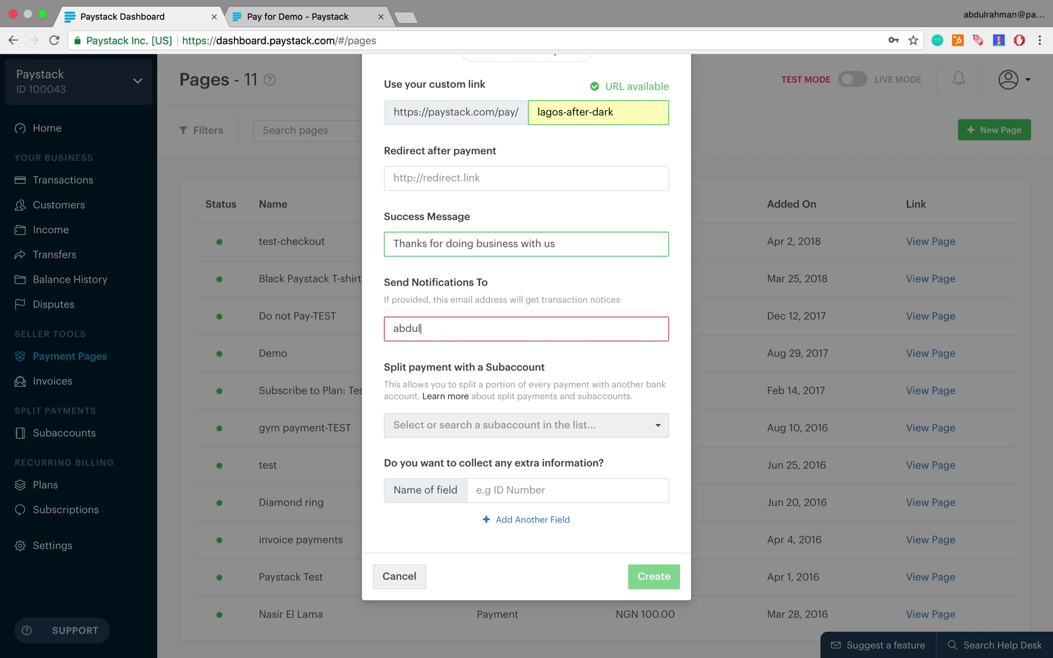
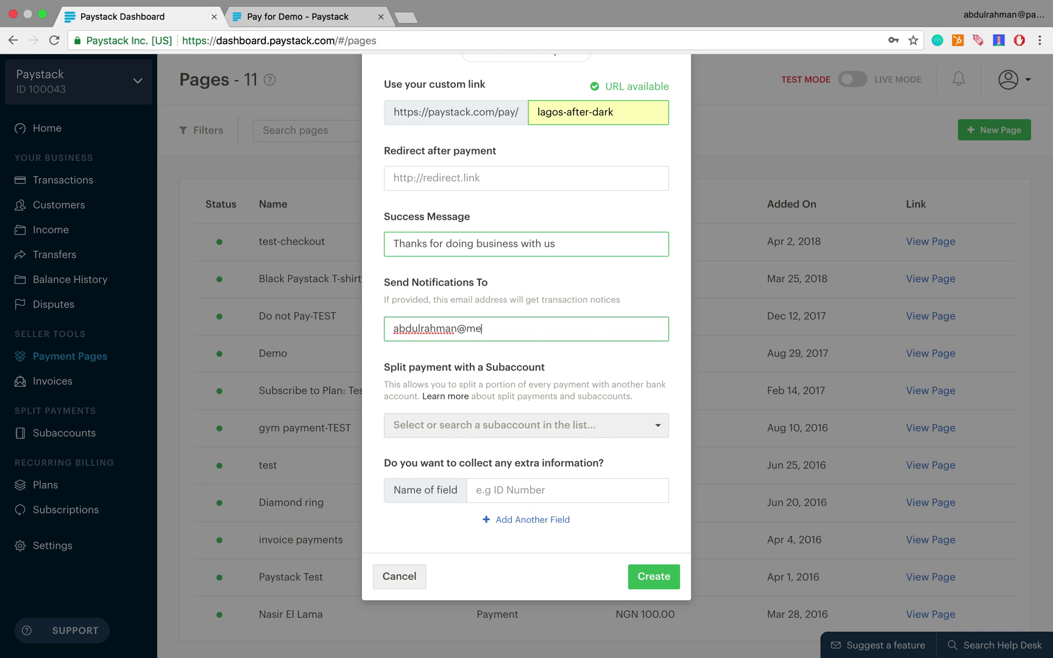
Add one extra information field named 'Address', removing the spare blank row
scroll(494, 493, down, 2)
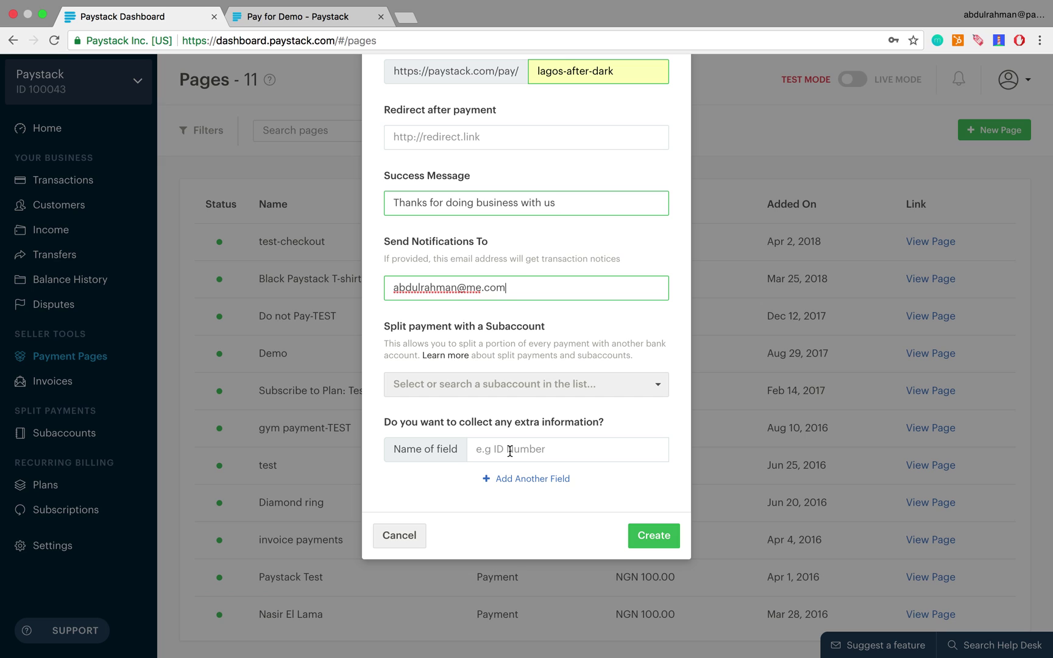
click(511, 451)
text(Ad)
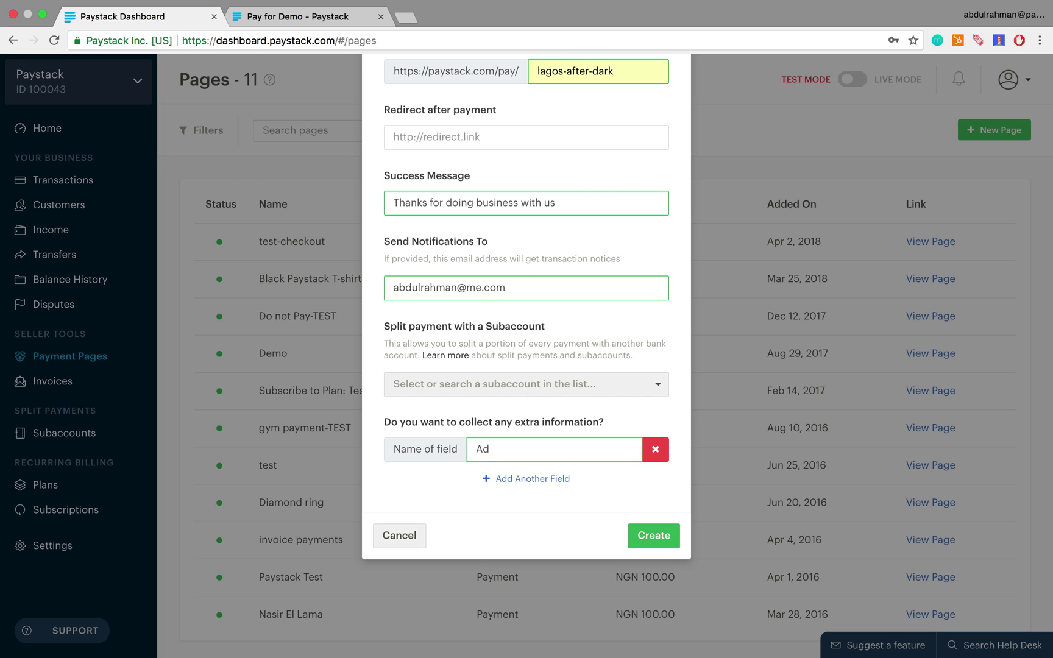
text(dress)
click(534, 478)
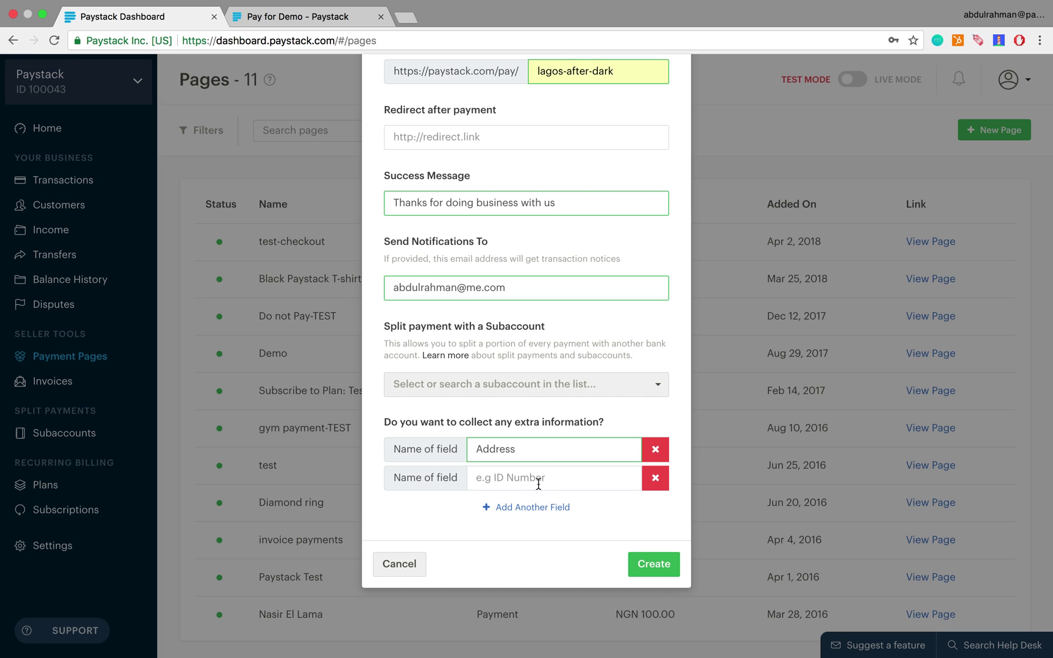
click(655, 481)
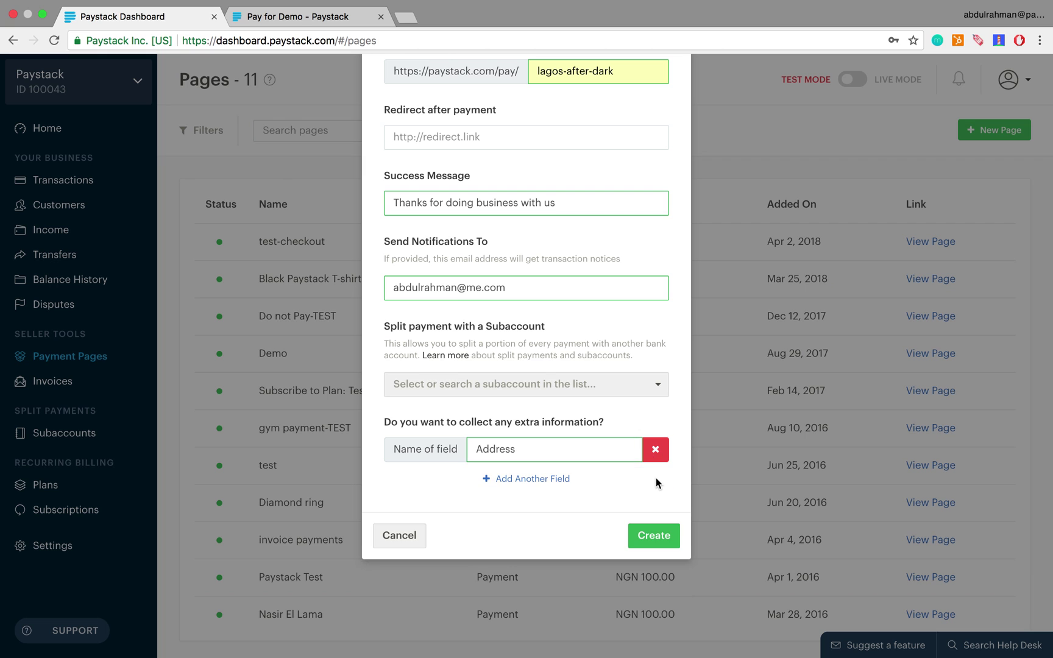
scroll(576, 264, up, 8)
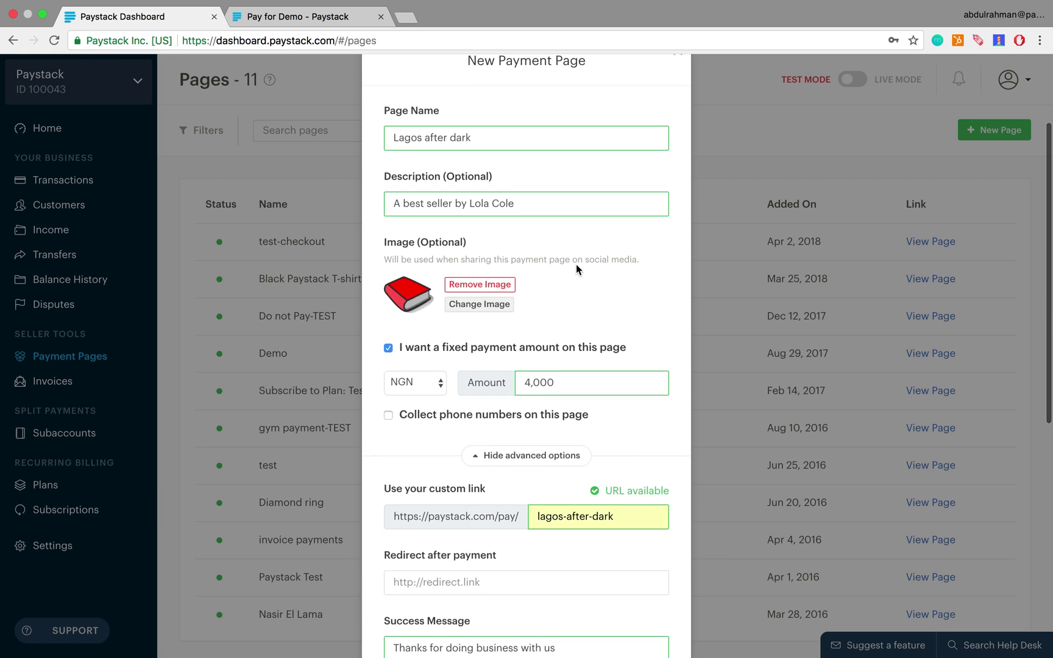
scroll(576, 264, down, 8)
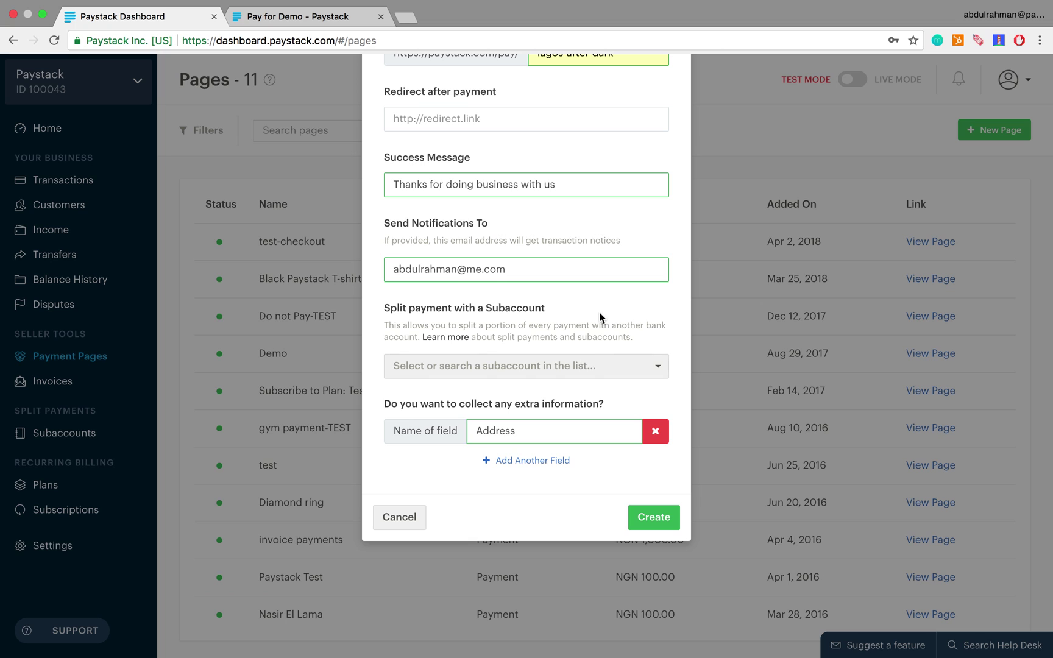
Create the Lagos after dark payment page in test mode
click(650, 518)
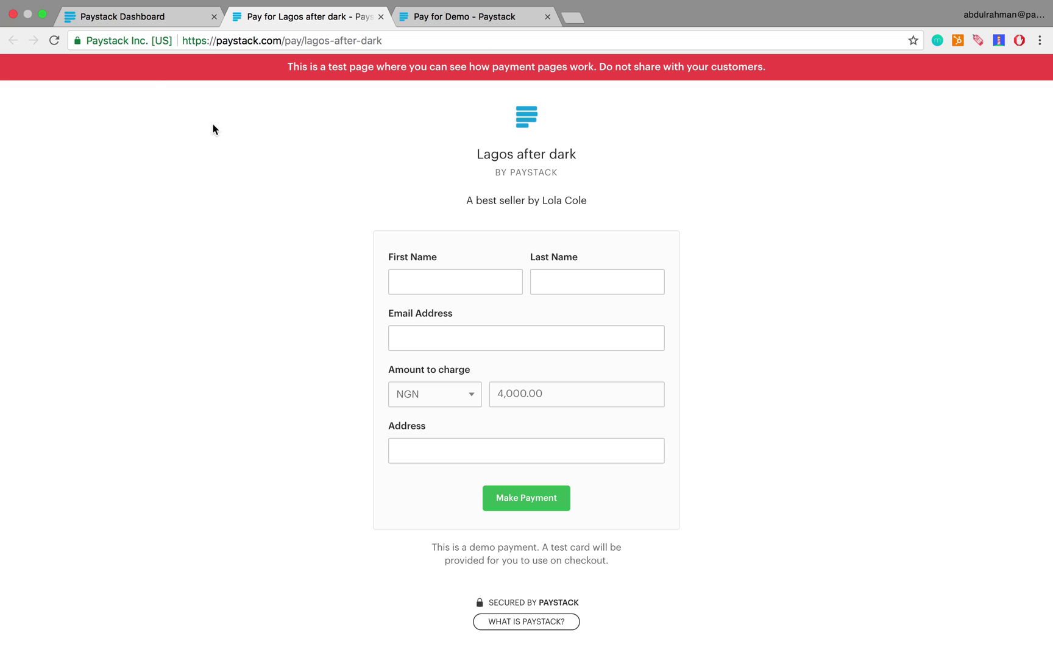
Publish Lagos after dark to live mode, confirming the switch to live
click(163, 16)
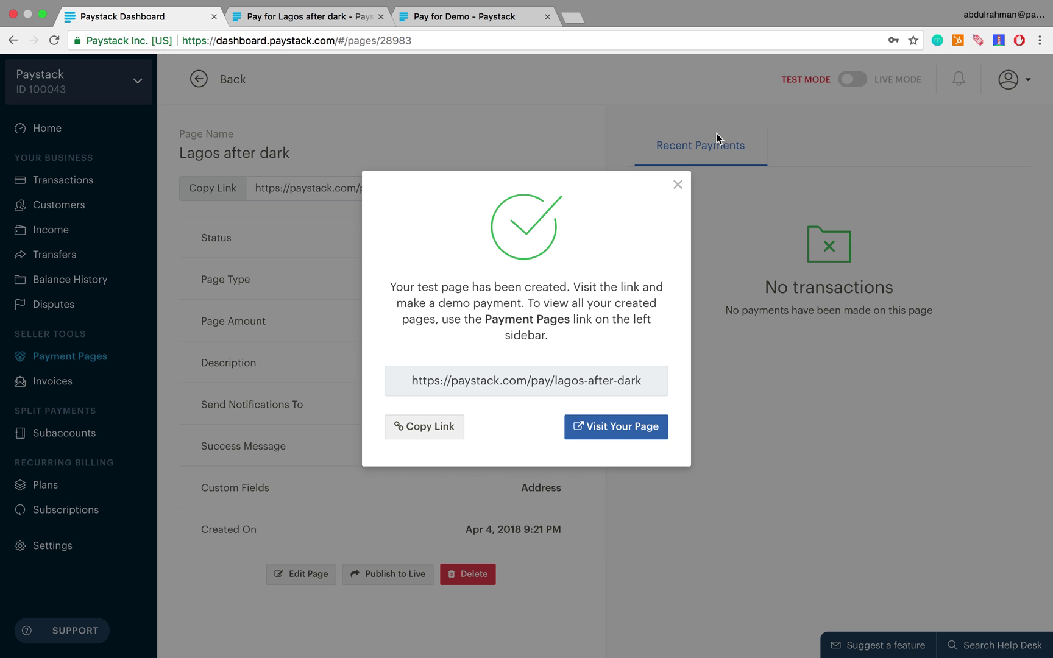
click(677, 184)
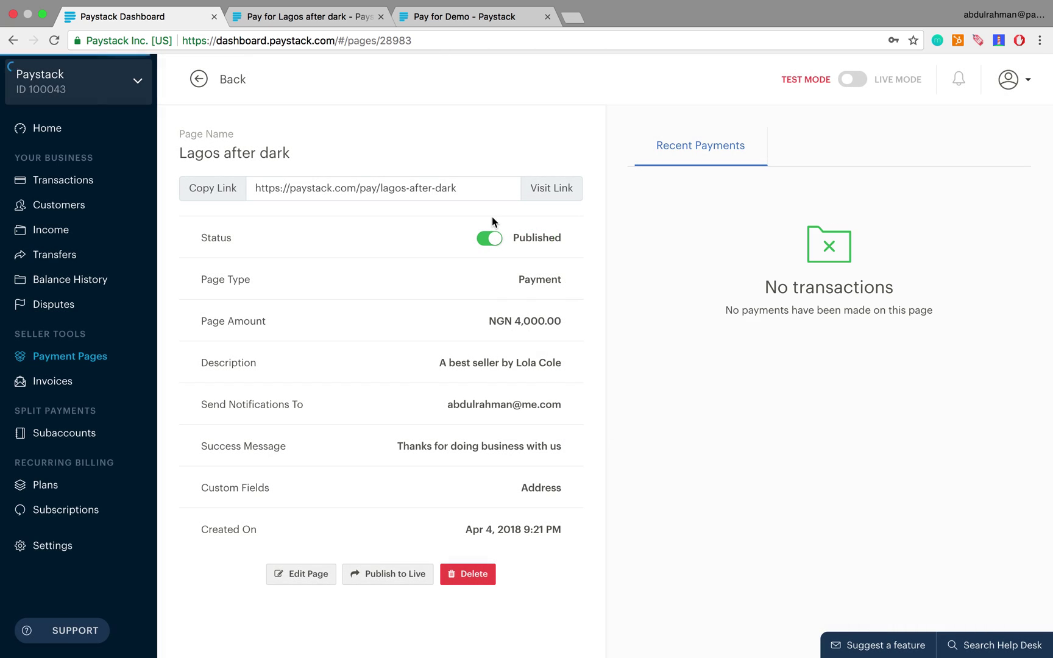
click(386, 576)
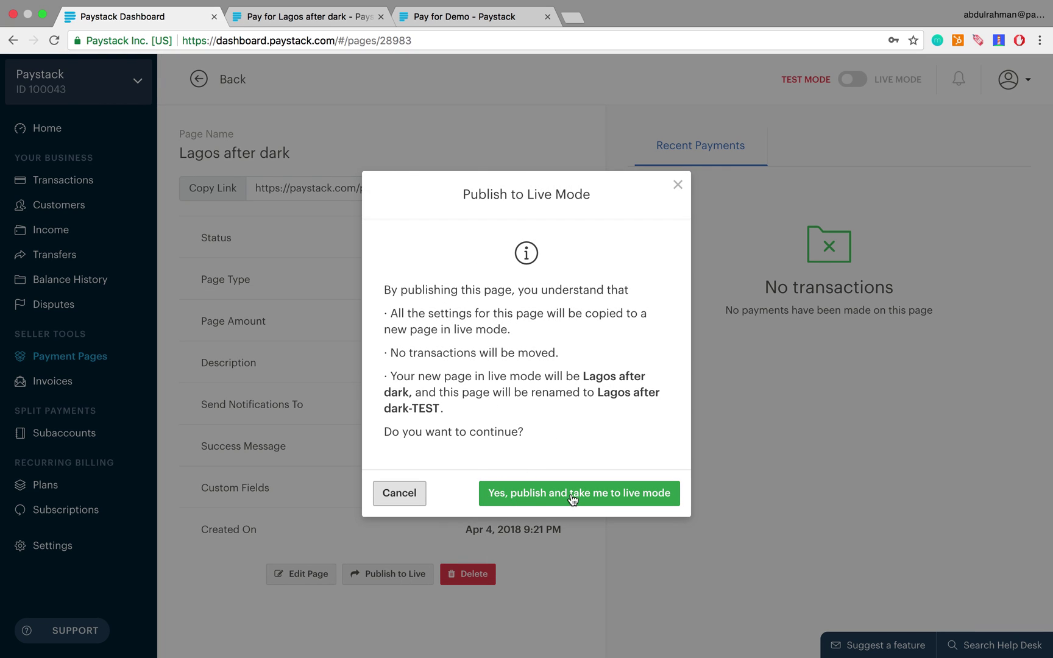
click(619, 494)
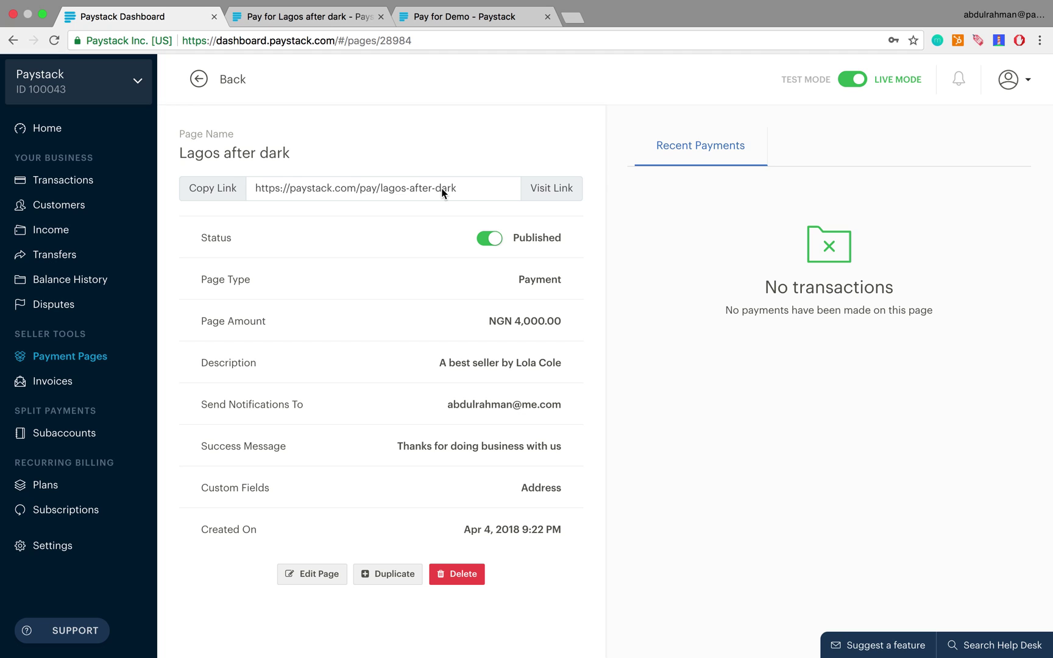
Visit the live 'Lagos after dark' checkout, check the First Name field, then compare against the dashboard details
click(557, 191)
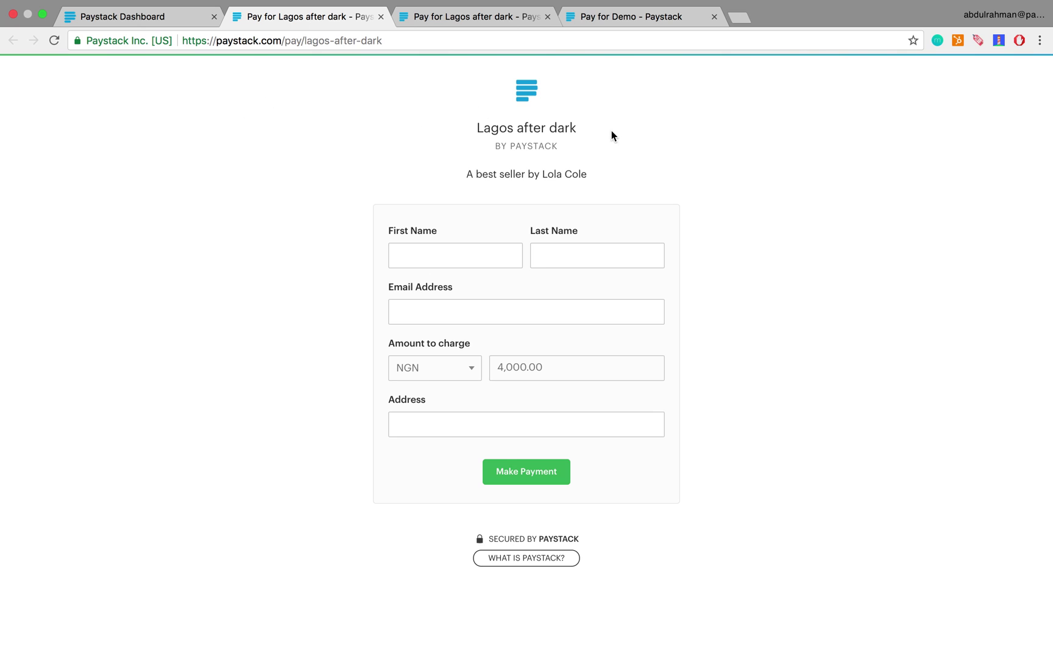
click(436, 254)
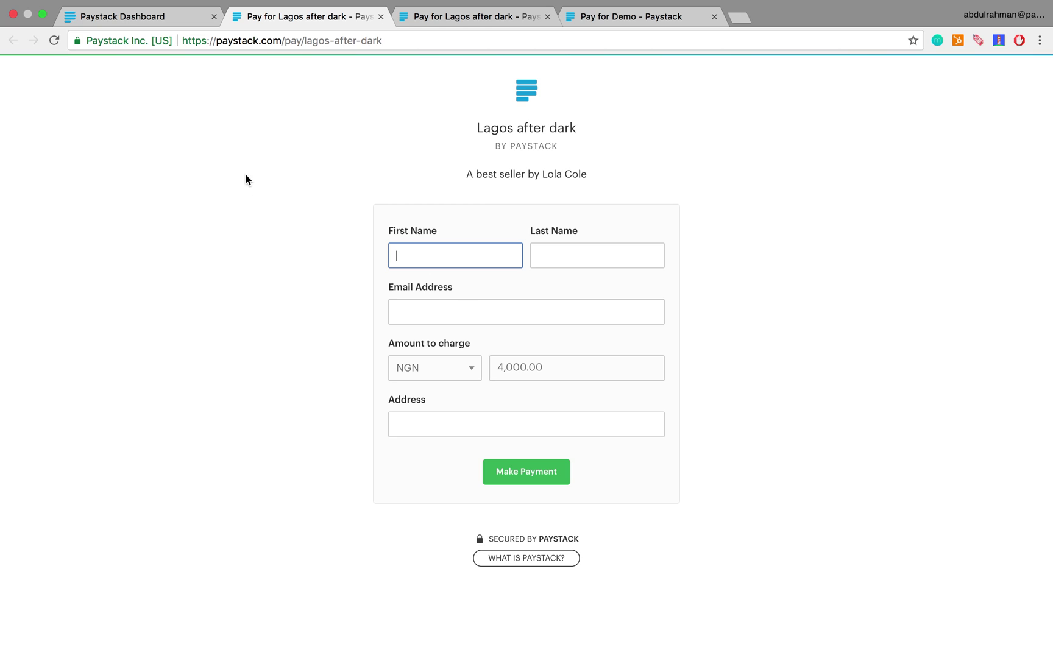
click(144, 17)
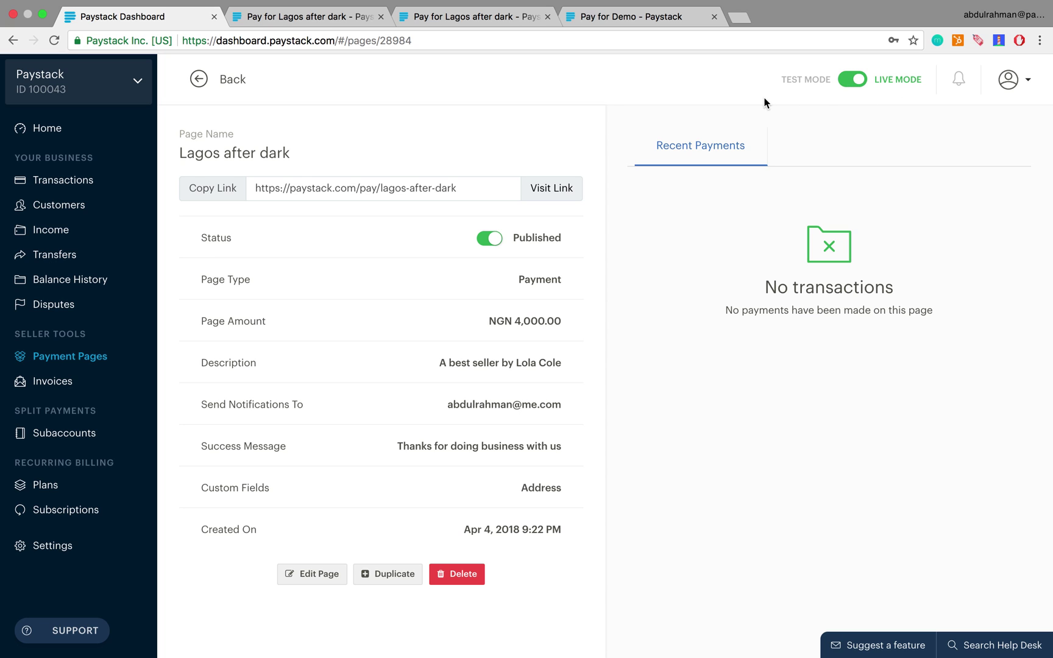
click(323, 20)
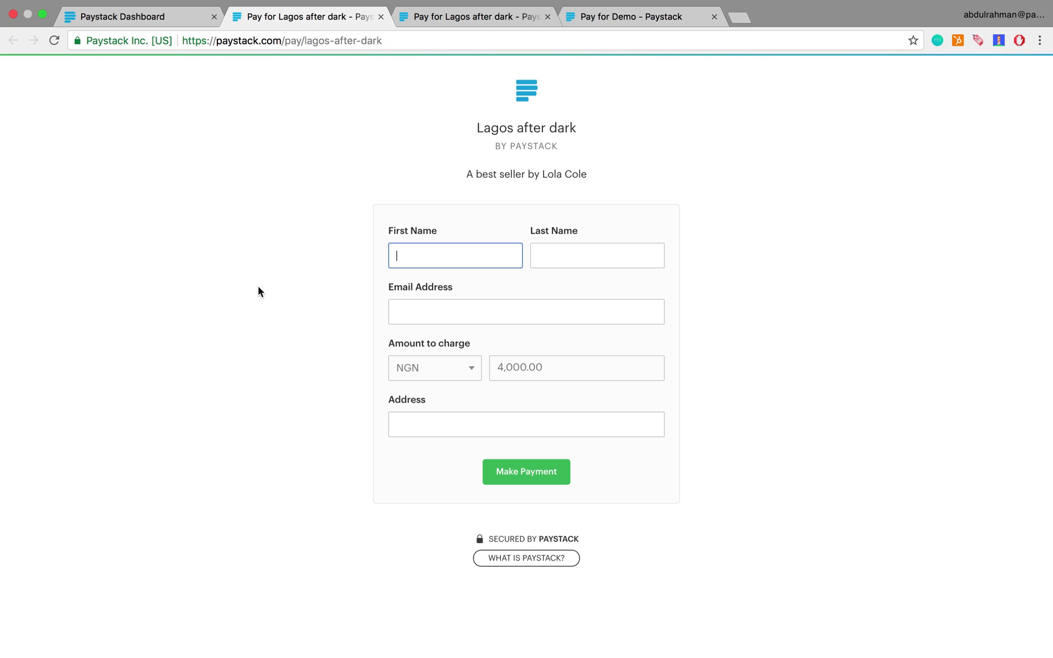